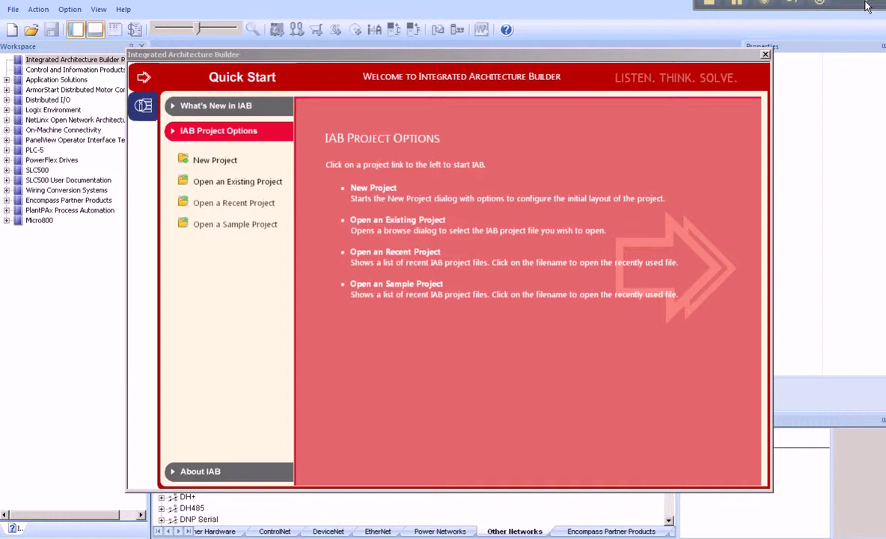
Create a new blank workspace named 312 in the default location
{"action": "left_click", "coordinate": [214, 159]}
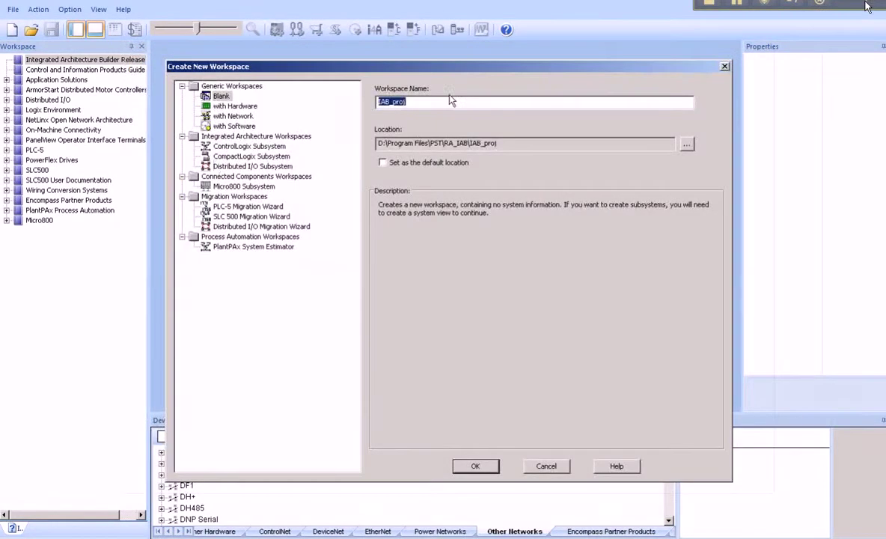
{"action": "type", "text": "312"}
{"action": "left_click", "coordinate": [472, 466]}
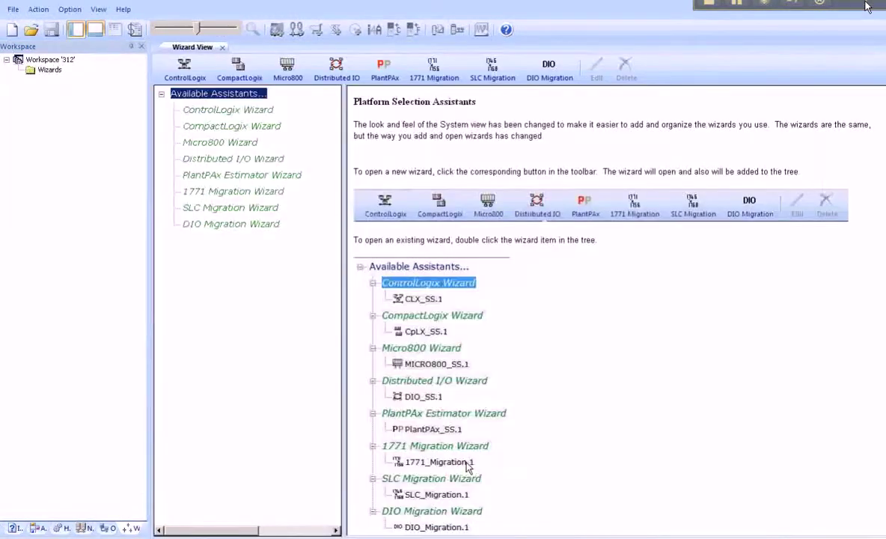
View Tech Note 312 in the PDF viewer and search the RACO Support Center in the browser for raotm
{"action": "key", "text": "alt+Tab"}
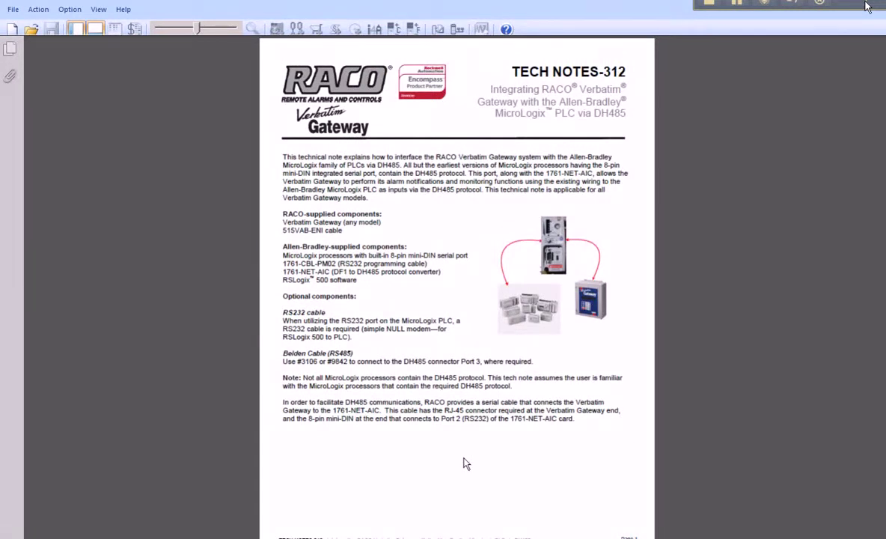
{"action": "key", "text": "alt+Tab"}
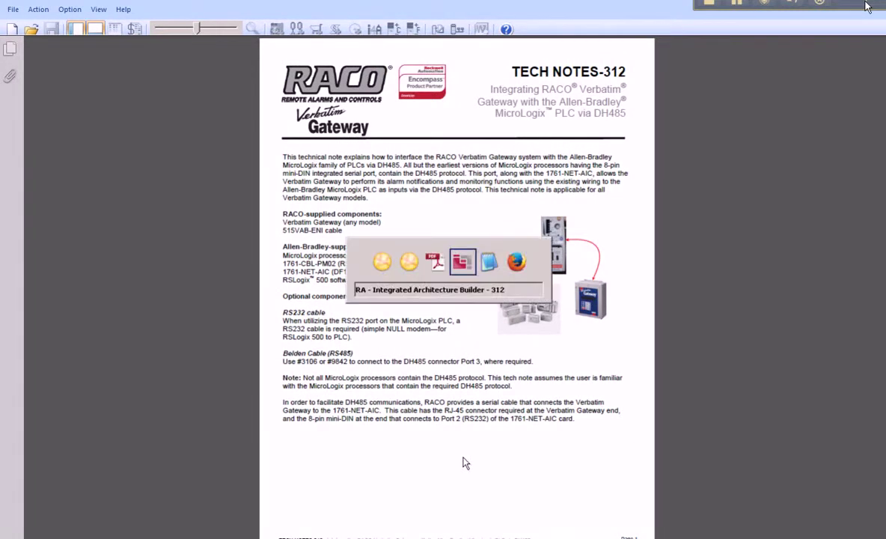
{"action": "key", "text": "alt+Tab"}
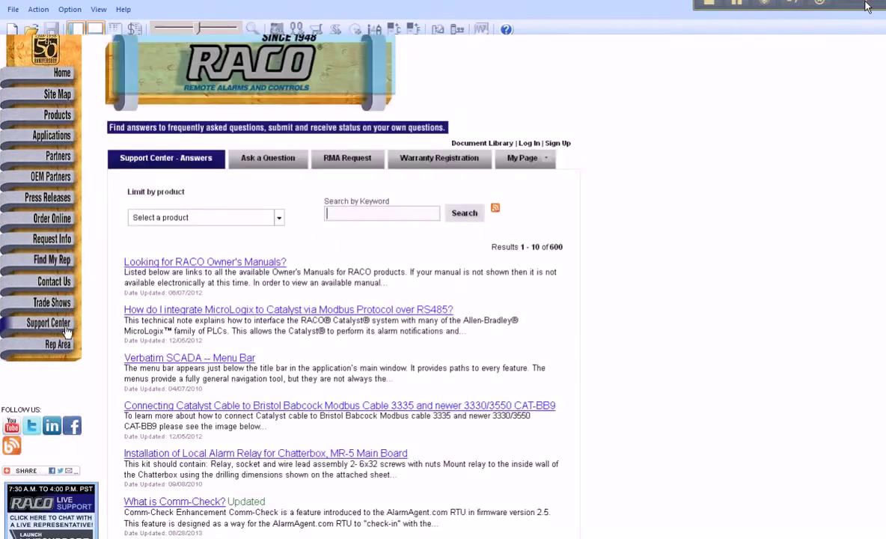
{"action": "left_click", "coordinate": [380, 213]}
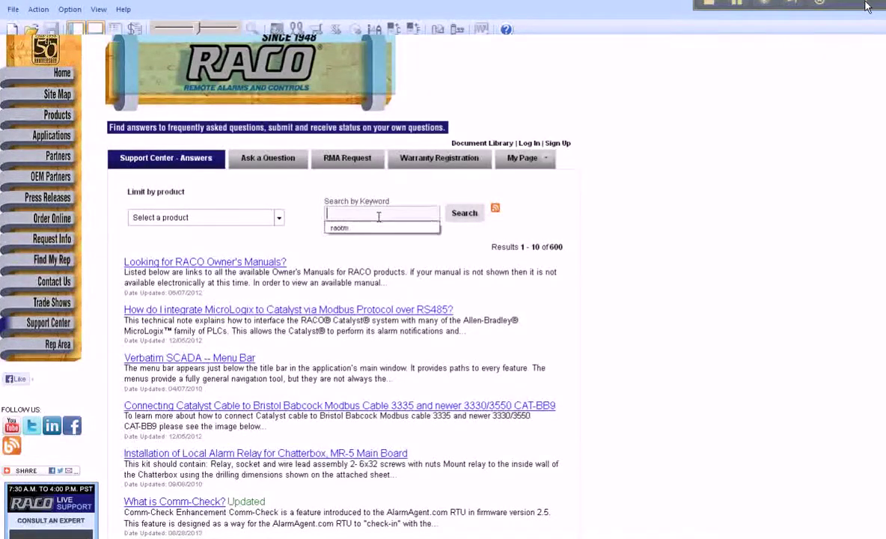
{"action": "left_click", "coordinate": [380, 229]}
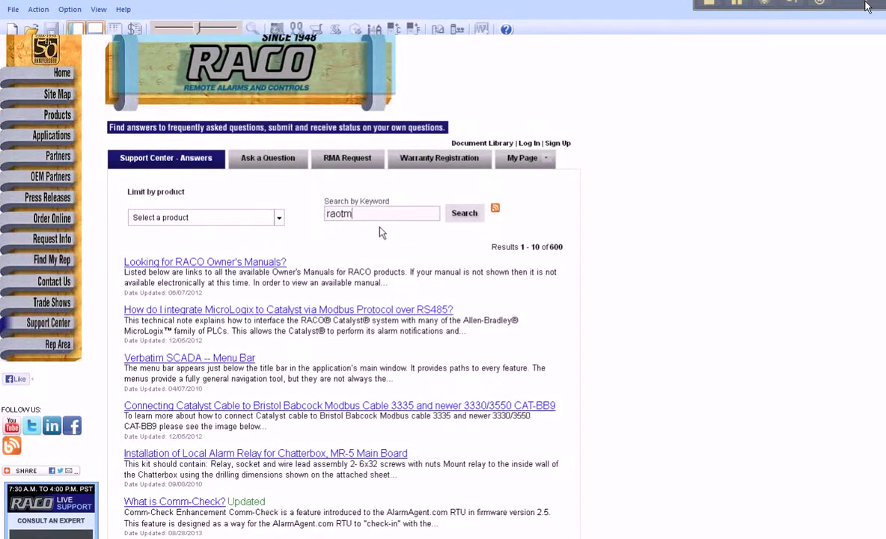
{"action": "left_click", "coordinate": [466, 219]}
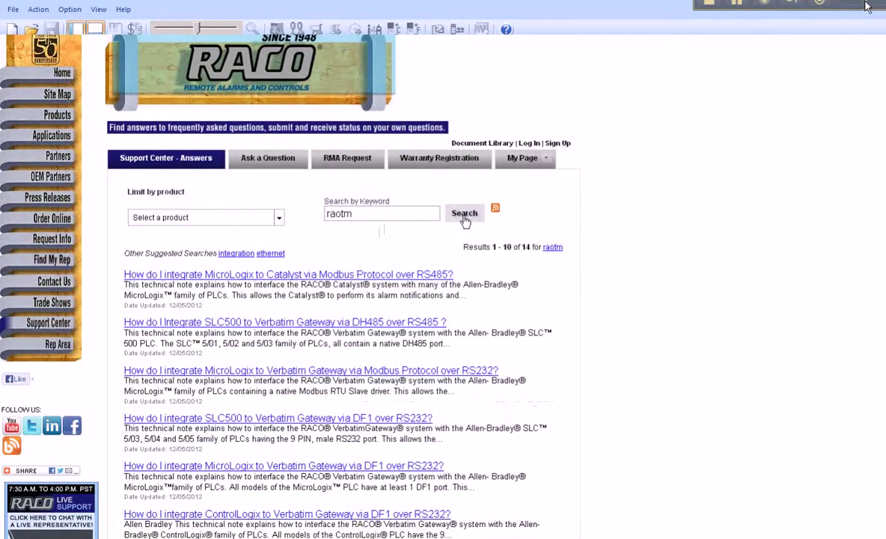
Switch back to Integrated Architecture Builder and add a MicroLogix 1400 with the 1766-L32AWA controller to the workspace
{"action": "key", "text": "alt+Tab"}
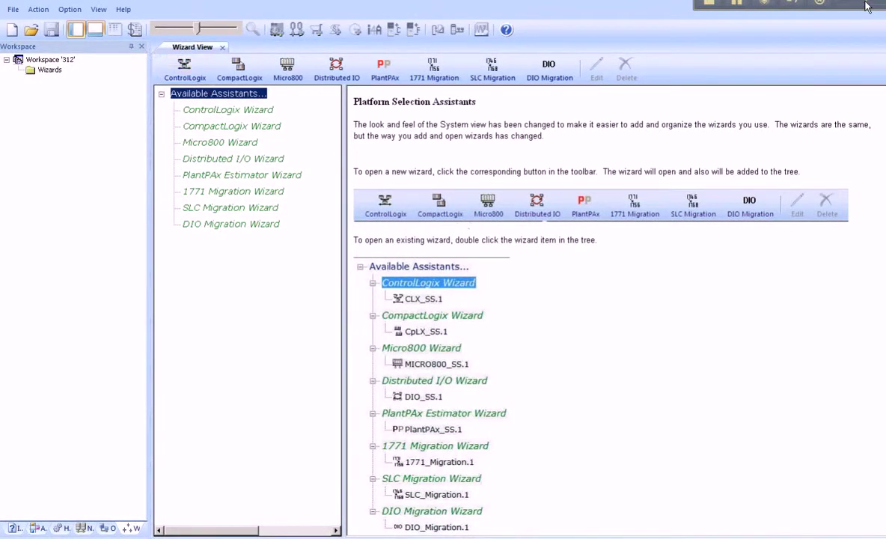
{"action": "left_click", "coordinate": [74, 31]}
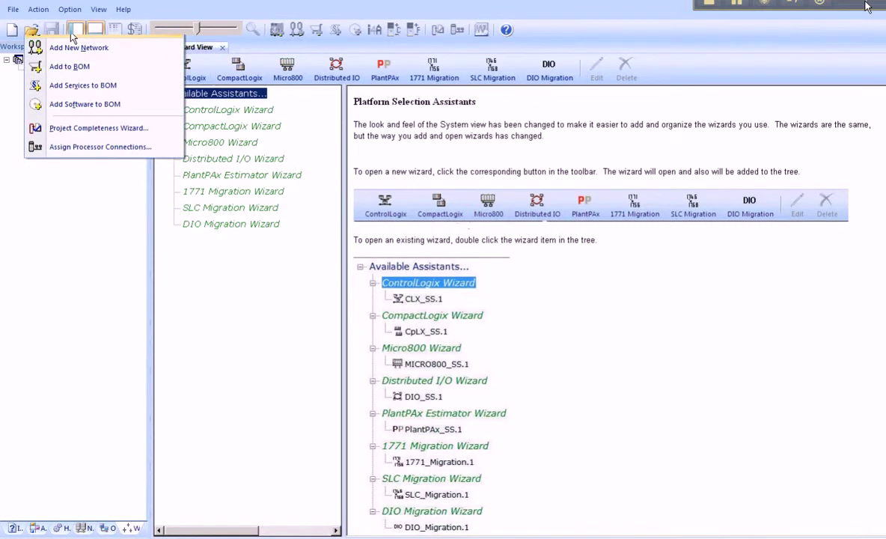
{"action": "left_click", "coordinate": [73, 35]}
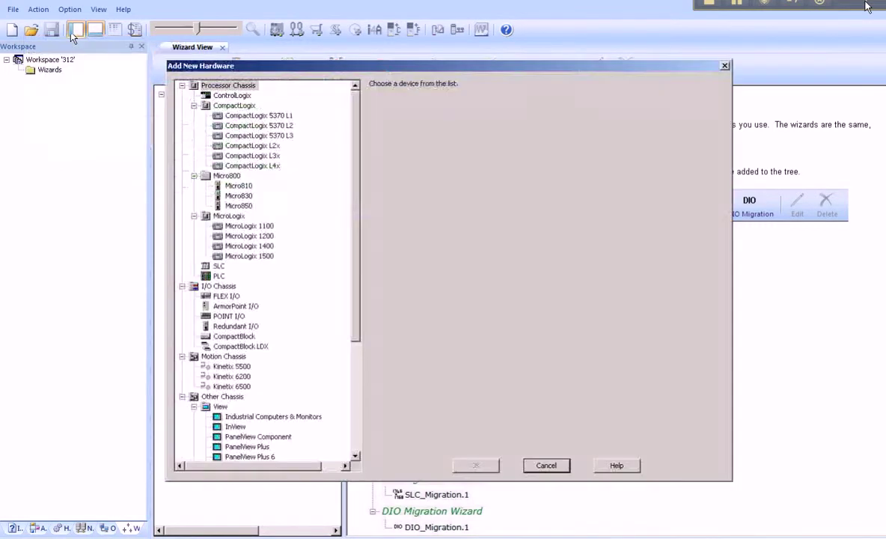
{"action": "left_click", "coordinate": [227, 219]}
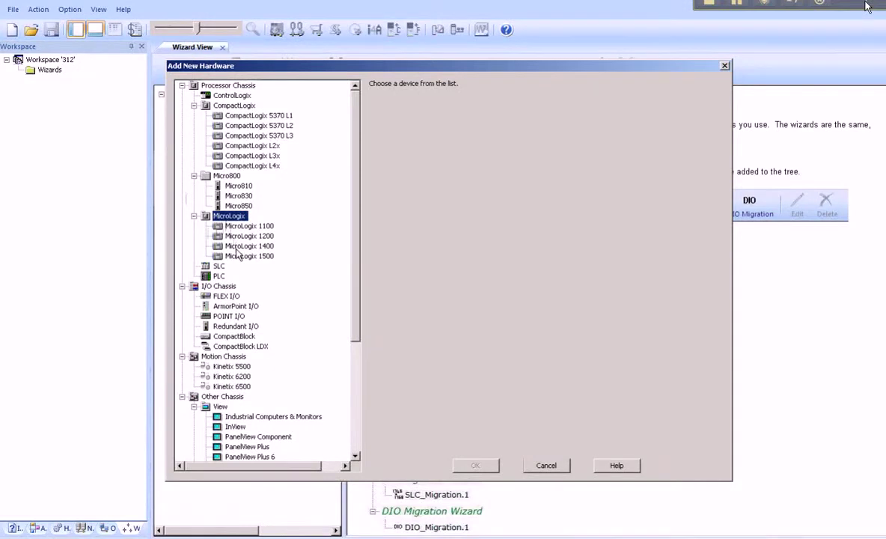
{"action": "left_click", "coordinate": [225, 244]}
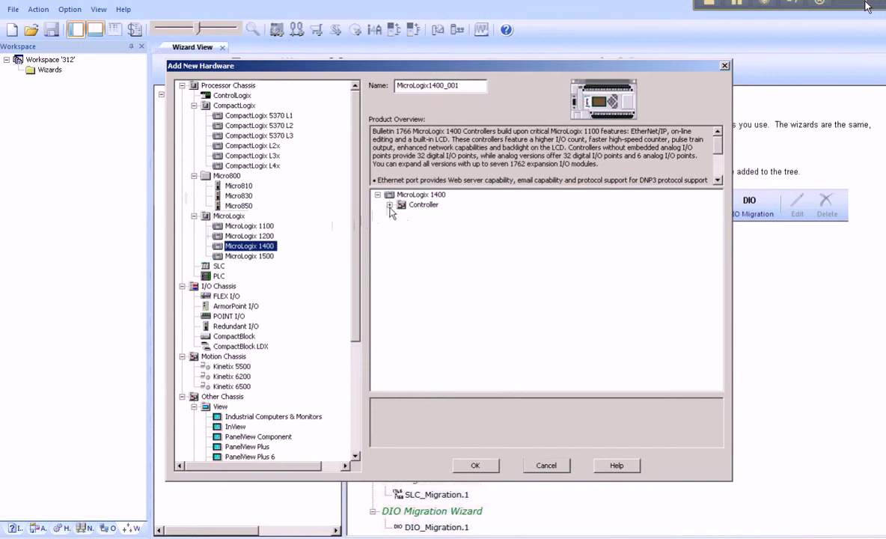
{"action": "left_click", "coordinate": [389, 204]}
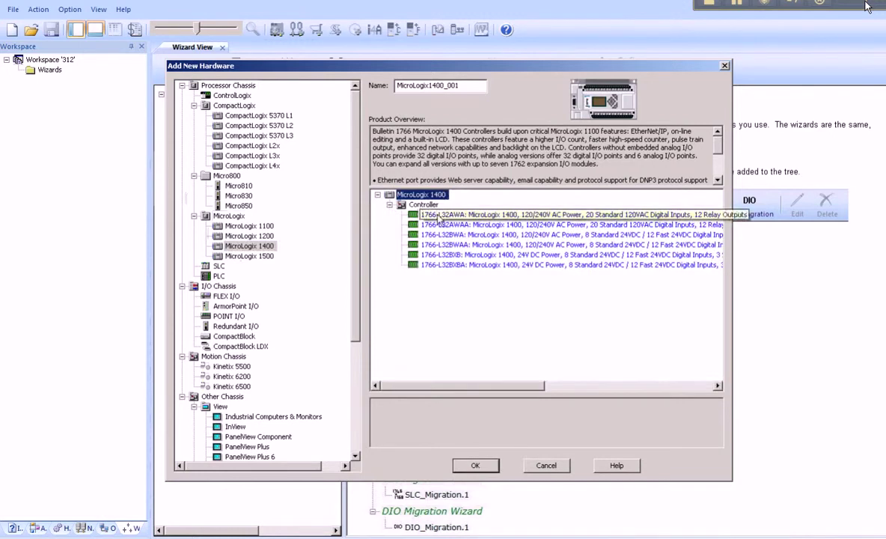
{"action": "left_click", "coordinate": [442, 214]}
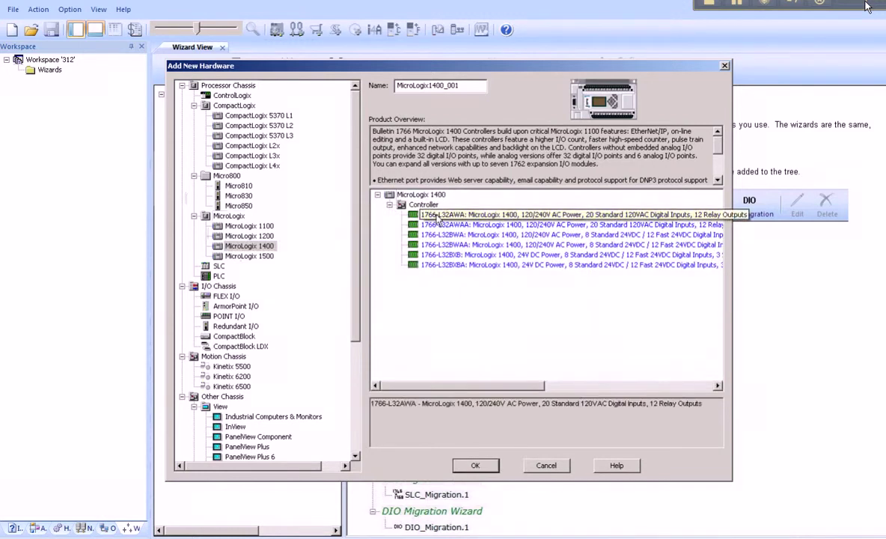
{"action": "left_click", "coordinate": [474, 465]}
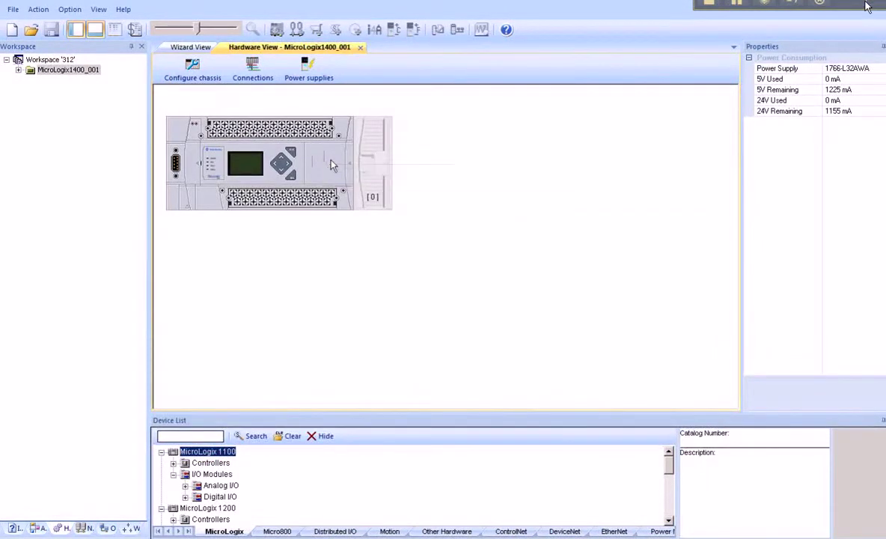
Connect the MicroLogix 1400 to a new DH485 network through the 1761-NET-AIC converter on Serial Port 1, keeping the default network name
{"action": "right_click", "coordinate": [332, 163]}
{"action": "mouse_move", "coordinate": [399, 205]}
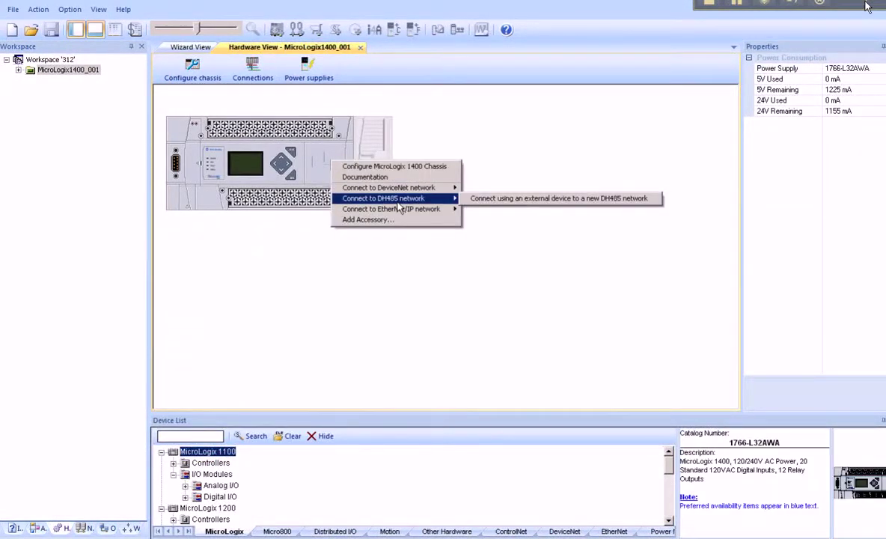
{"action": "left_click", "coordinate": [487, 201]}
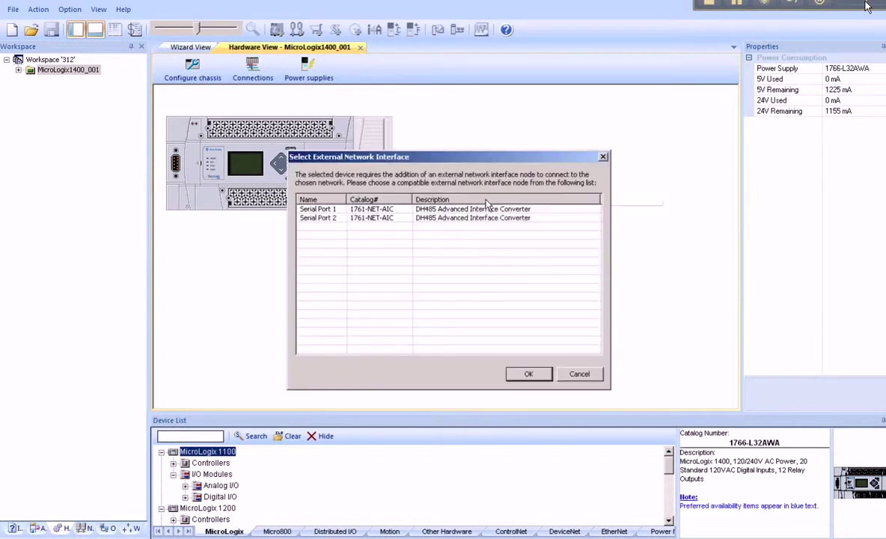
{"action": "left_click", "coordinate": [338, 209]}
{"action": "left_click", "coordinate": [337, 217]}
{"action": "left_click", "coordinate": [334, 210]}
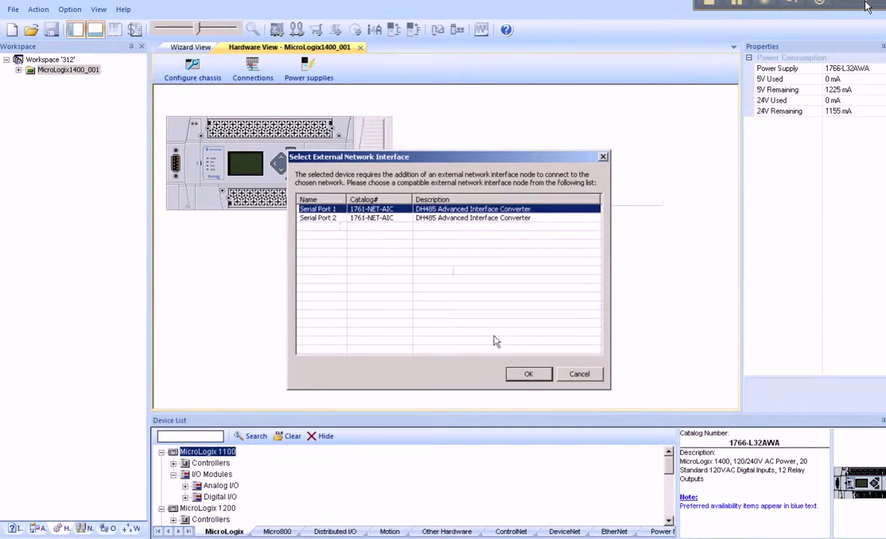
{"action": "left_click", "coordinate": [526, 374]}
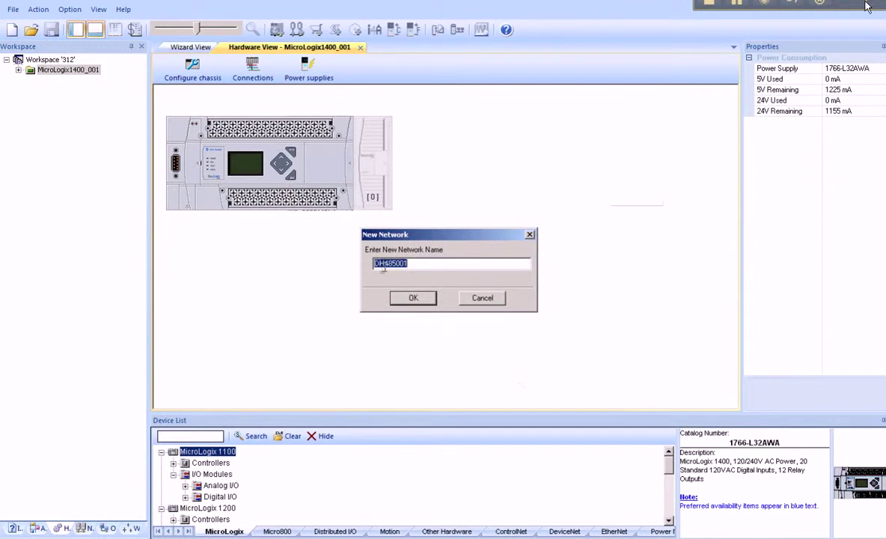
{"action": "left_click", "coordinate": [413, 298]}
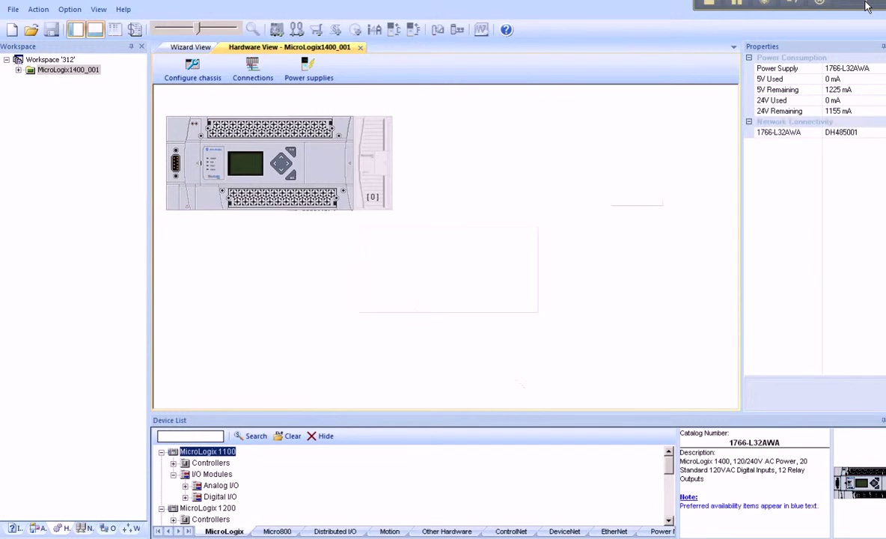
Add the RACO Manufacturing Verbatim Gateway 321VPLC-4C-32AB from the Encompass Partner Products as new hardware
{"action": "right_click", "coordinate": [25, 33]}
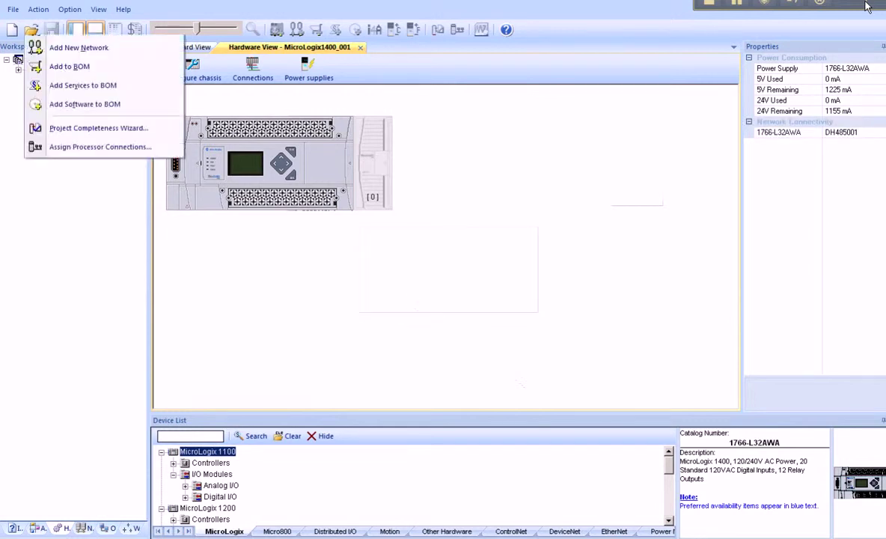
{"action": "left_click", "coordinate": [57, 35]}
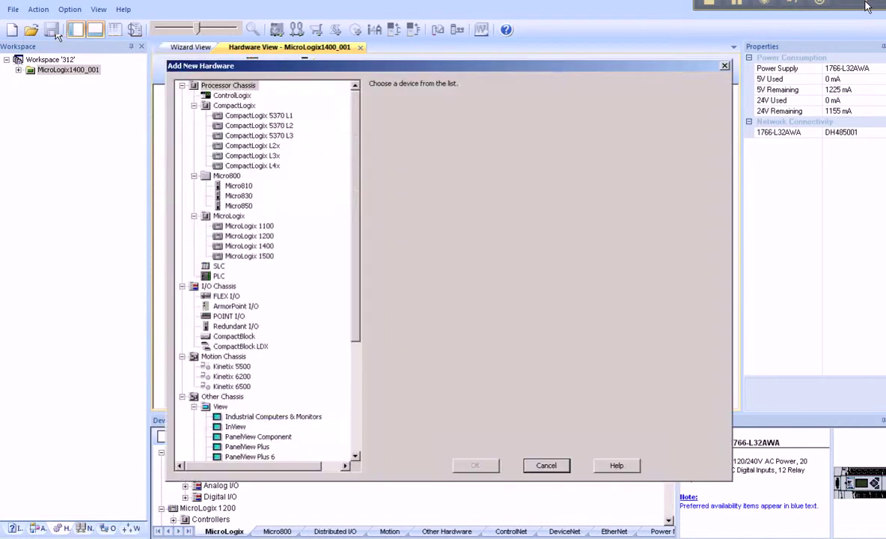
{"action": "left_click_drag", "start_coordinate": [352, 117], "coordinate": [351, 250]}
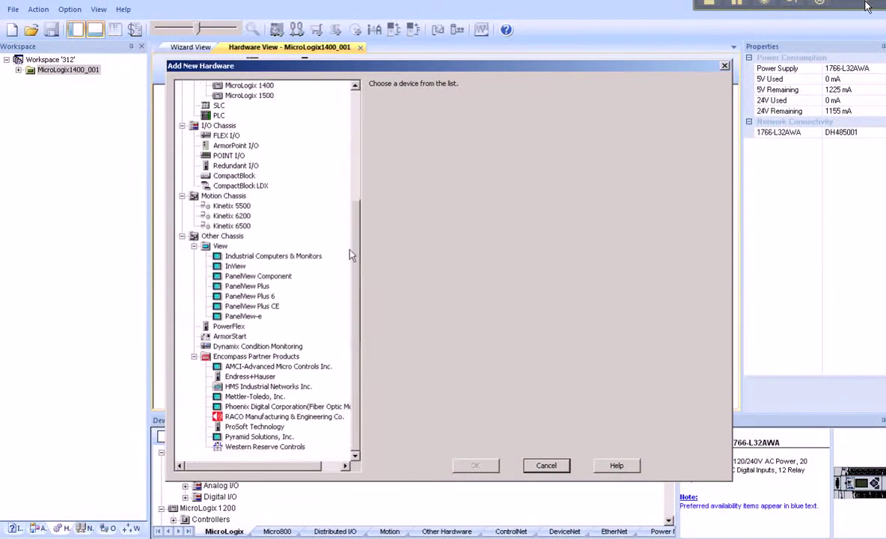
{"action": "left_click", "coordinate": [254, 358]}
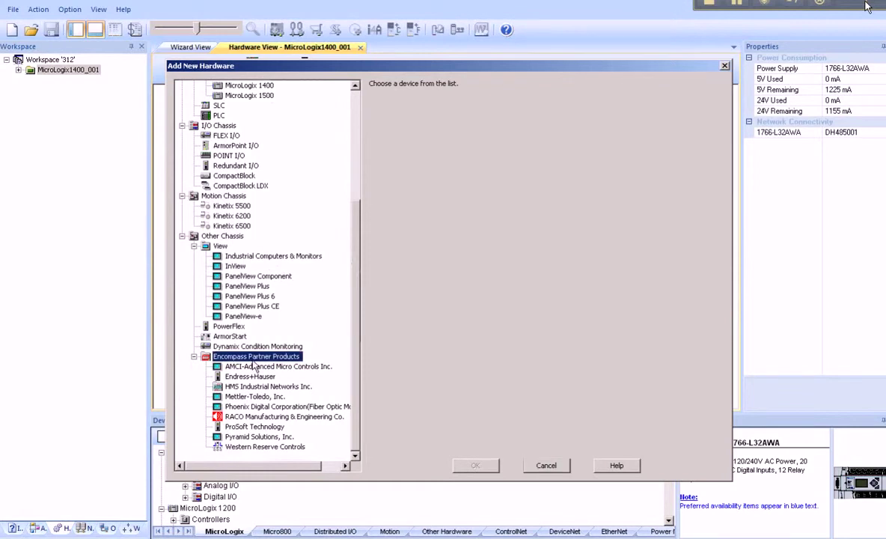
{"action": "left_click", "coordinate": [250, 417]}
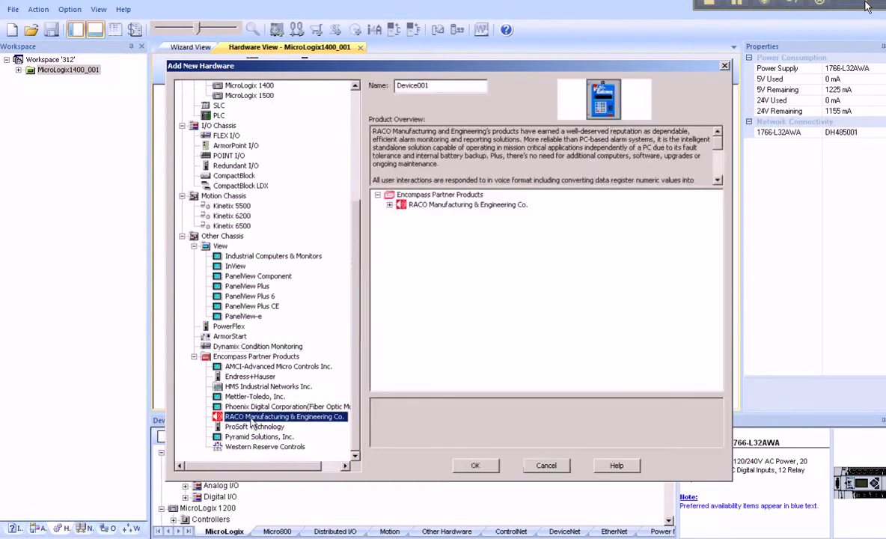
{"action": "left_click", "coordinate": [389, 204]}
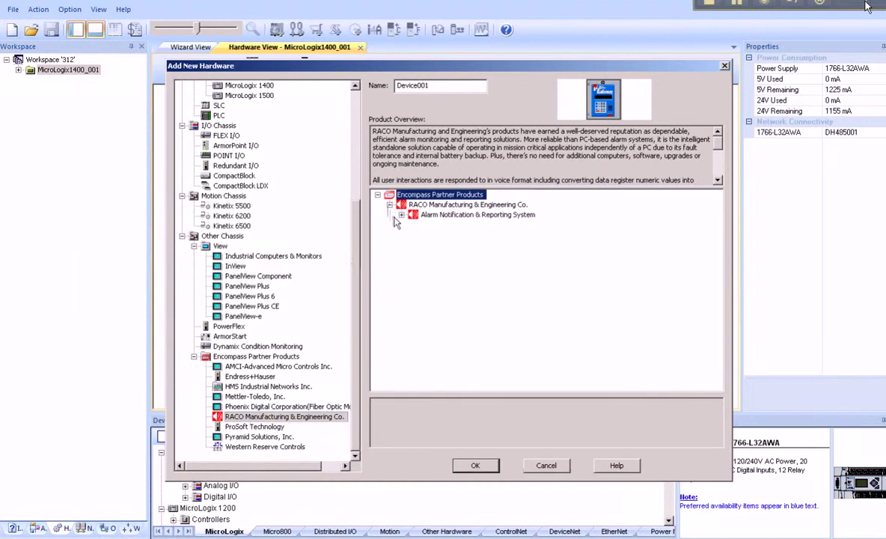
{"action": "left_click", "coordinate": [401, 215]}
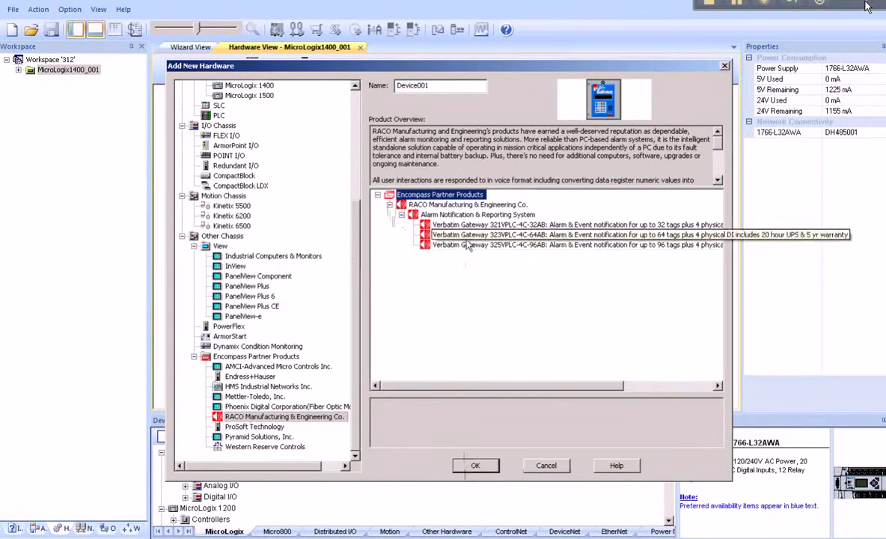
{"action": "left_click", "coordinate": [435, 225]}
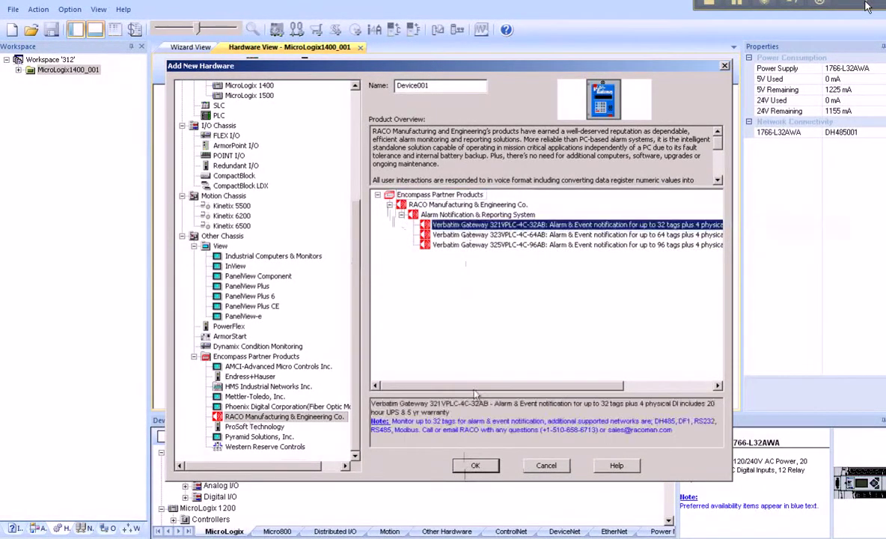
{"action": "left_click", "coordinate": [476, 465]}
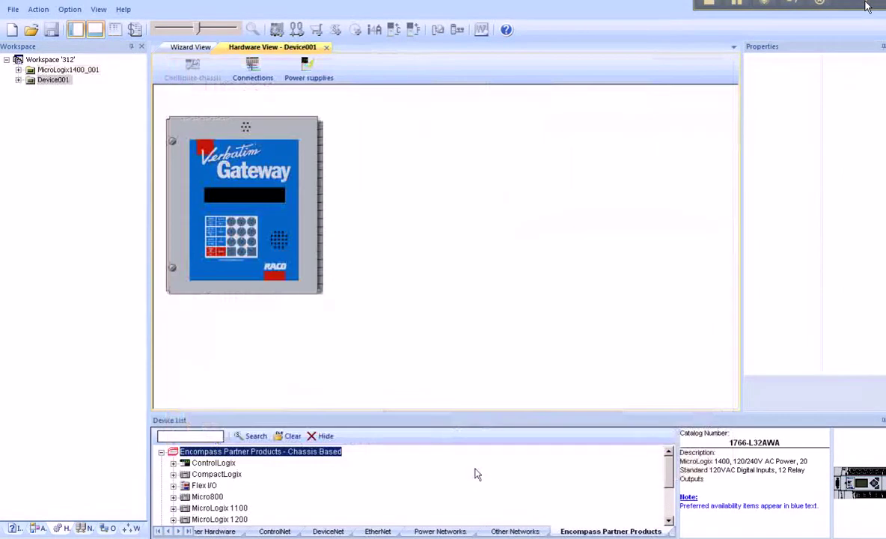
Connect Port 1 of the Verbatim Gateway to the existing DH485001 network
{"action": "right_click", "coordinate": [261, 200]}
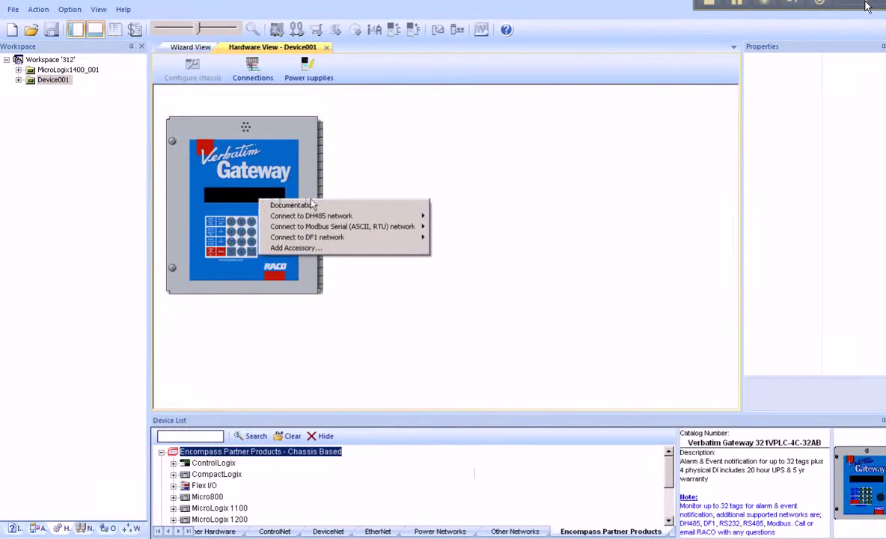
{"action": "mouse_move", "coordinate": [326, 215]}
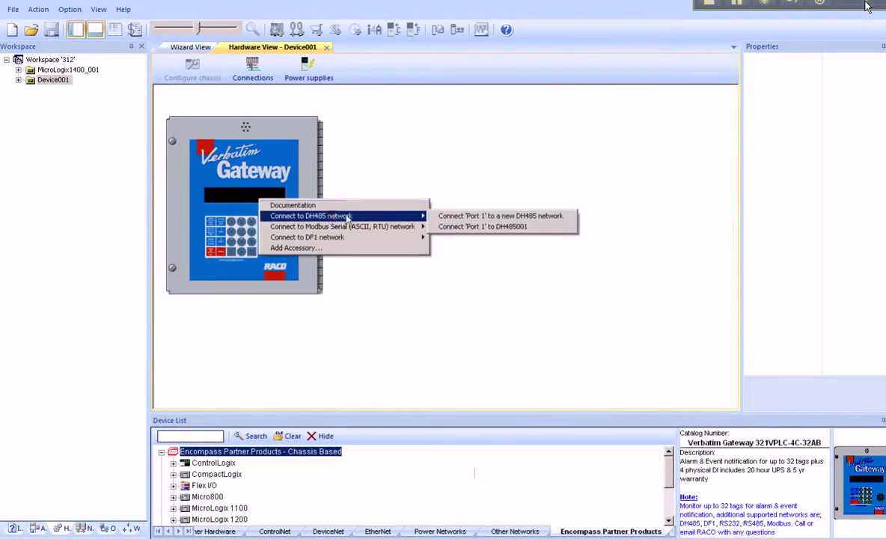
{"action": "left_click", "coordinate": [469, 229]}
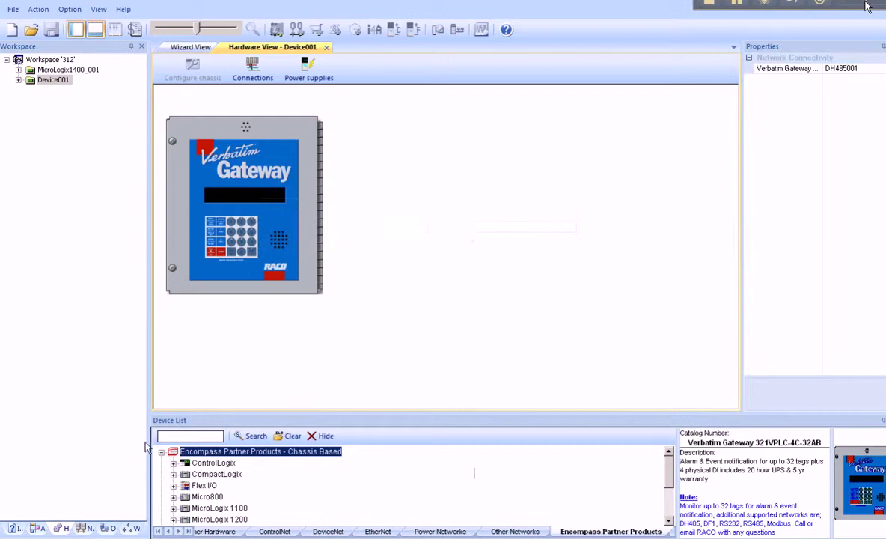
Review the DH485001 network layout and inspect the MicroLogix 1400 and Device001 nodes on it
{"action": "left_click", "coordinate": [84, 529]}
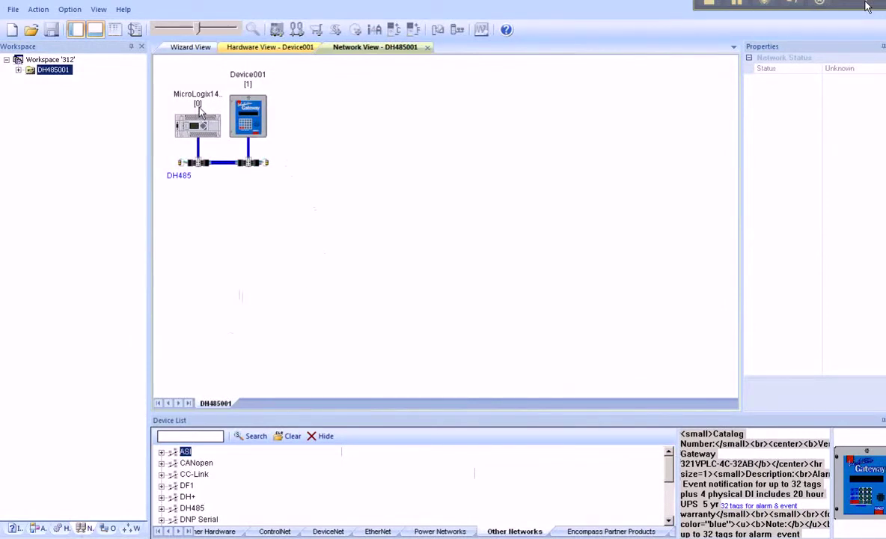
{"action": "left_click", "coordinate": [198, 109]}
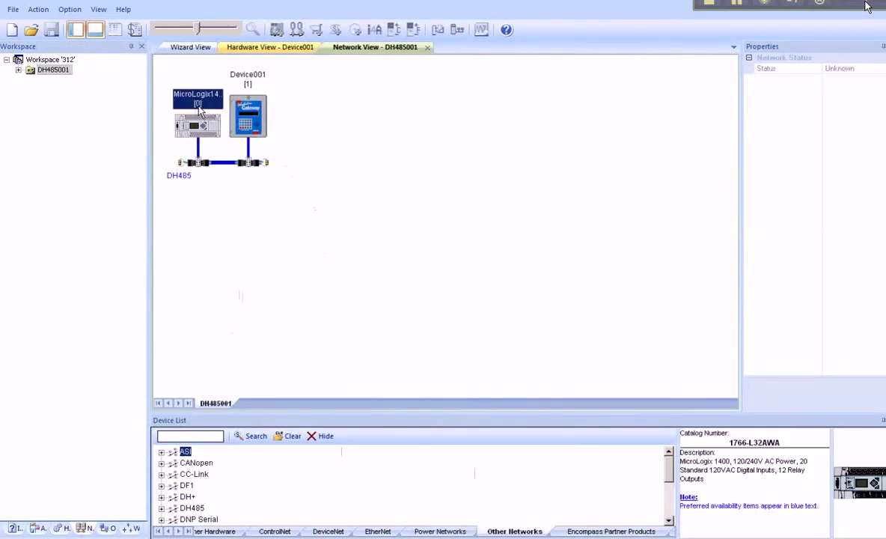
{"action": "left_click", "coordinate": [252, 89]}
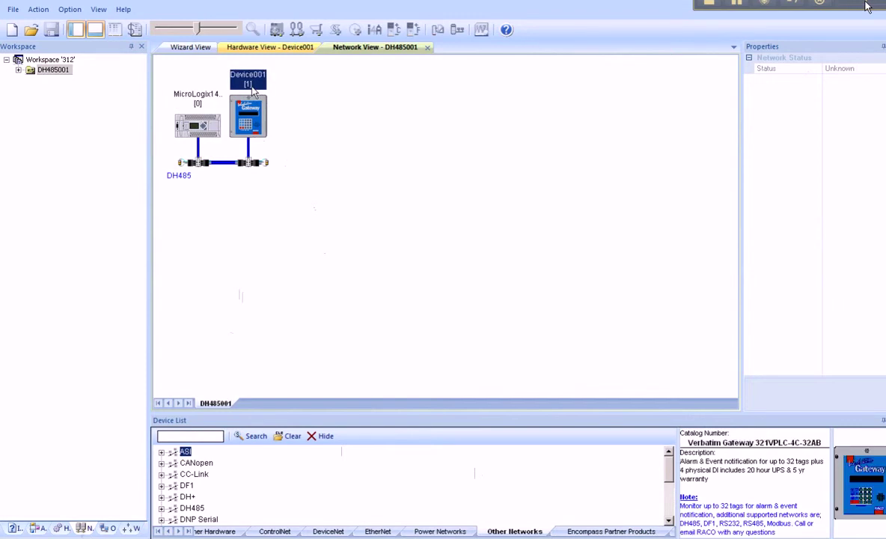
Return to the hardware devices and rename Device001 as VerbatimGateway
{"action": "left_click", "coordinate": [63, 528]}
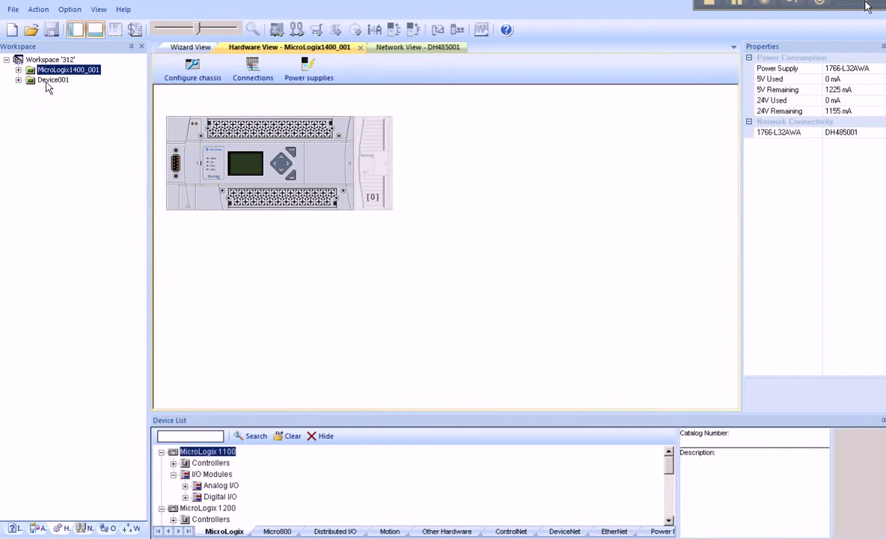
{"action": "right_click", "coordinate": [47, 80]}
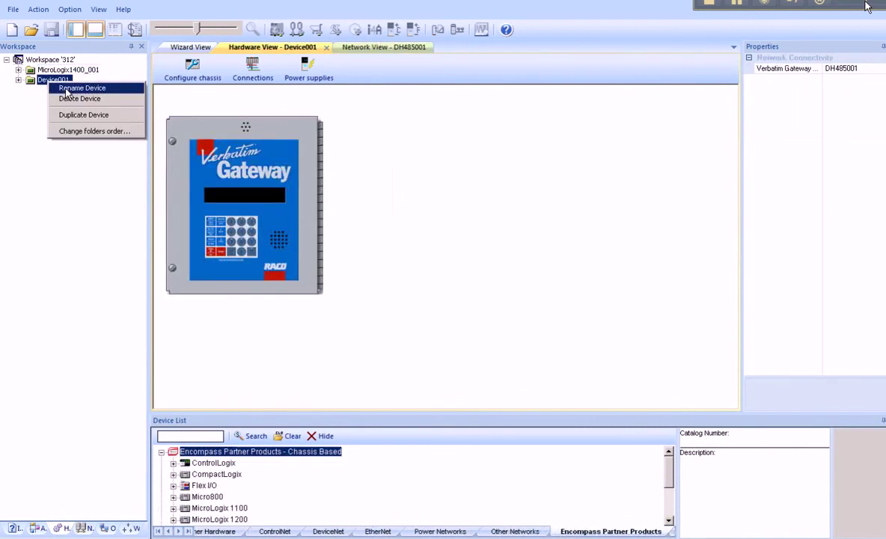
{"action": "left_click", "coordinate": [66, 88]}
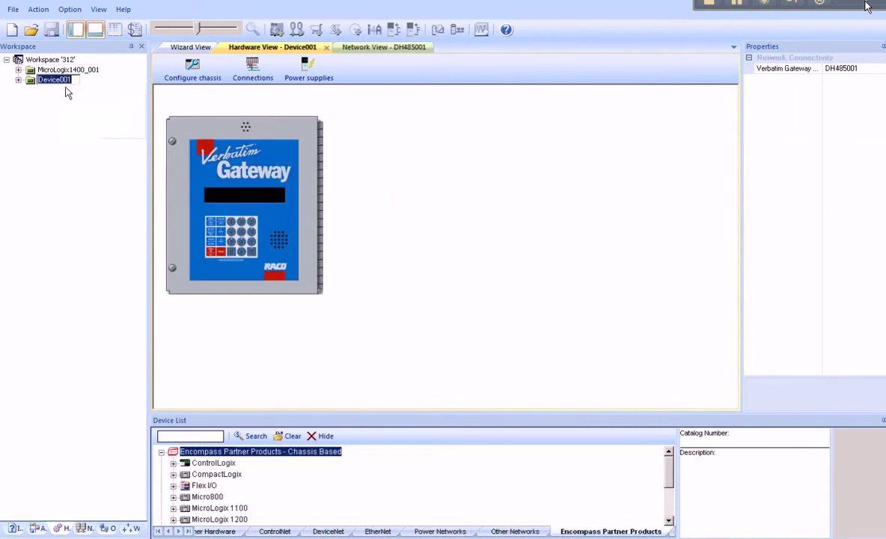
{"action": "type", "text": "VerbatimGateway"}
{"action": "key", "text": "Return"}
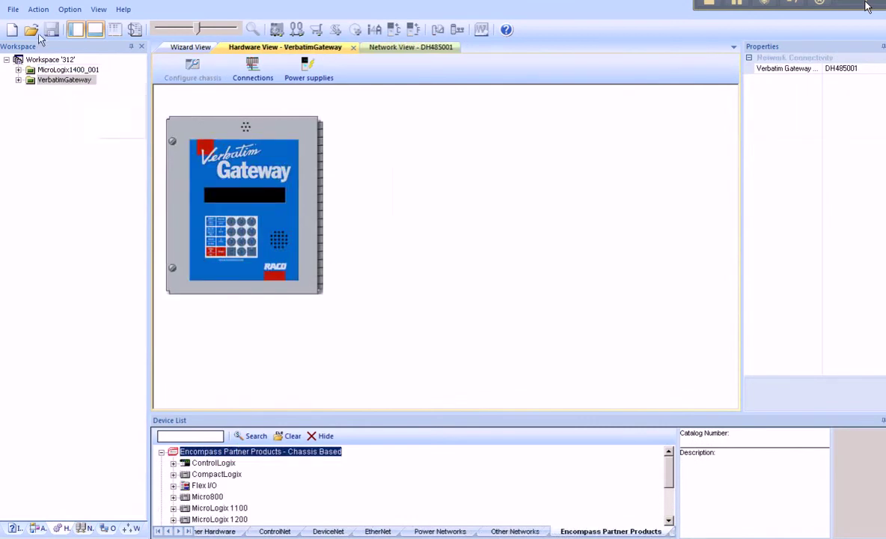
Generate the project bill of material, review it in the organized layout, and close it
{"action": "left_click", "coordinate": [13, 9]}
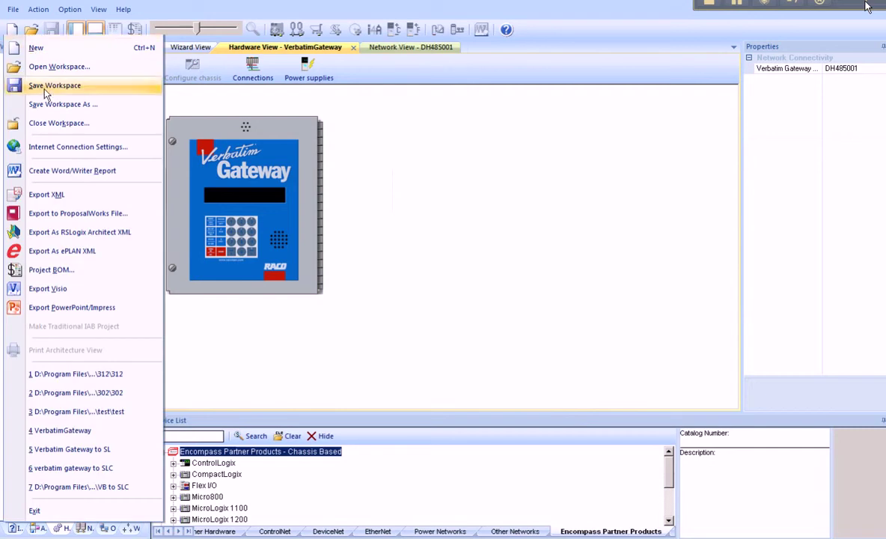
{"action": "left_click", "coordinate": [33, 271]}
{"action": "left_click", "coordinate": [380, 292]}
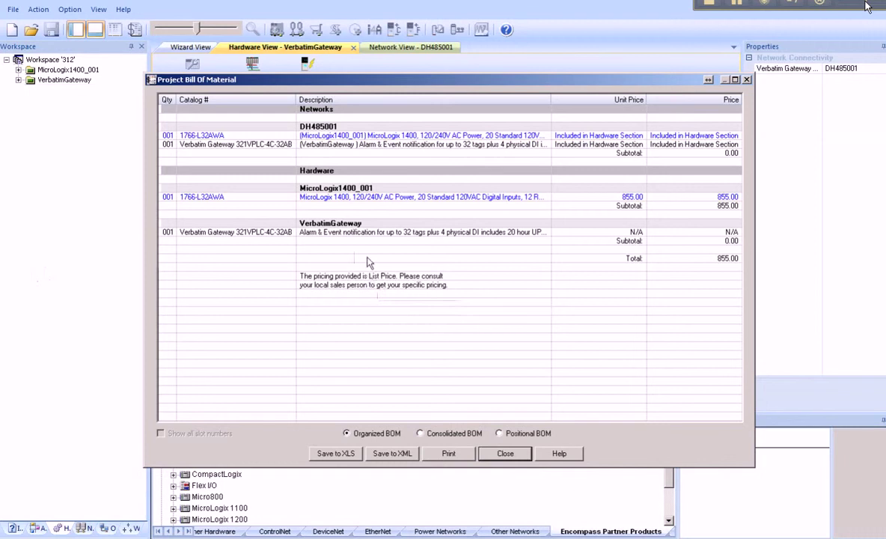
{"action": "left_click", "coordinate": [505, 453]}
Run the Project Completeness Wizard and review the Project Checker messages for MicroLogix1400_001 and VerbatimGateway
{"action": "right_click", "coordinate": [20, 60]}
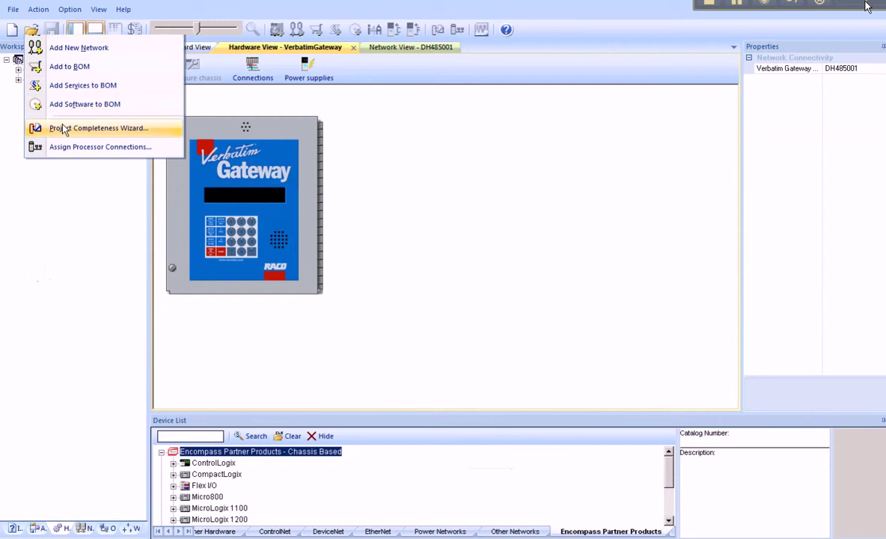
{"action": "left_click", "coordinate": [64, 132]}
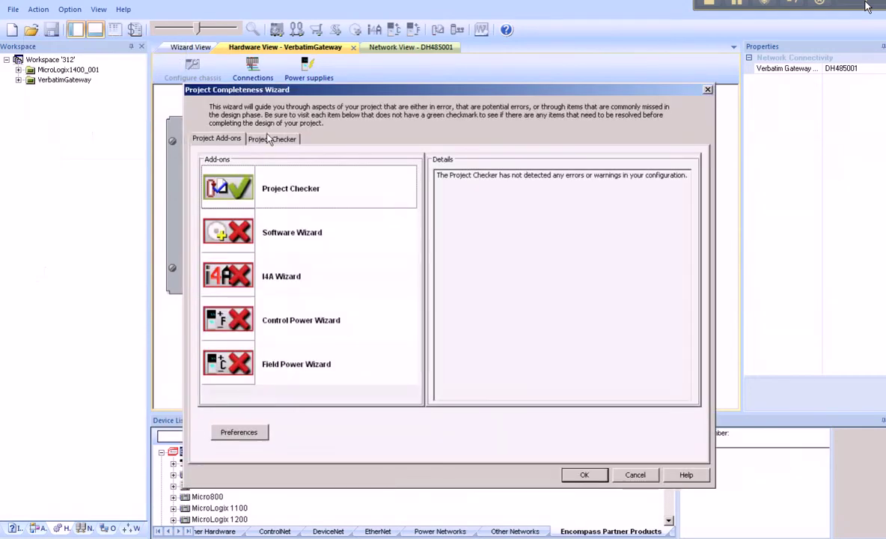
{"action": "left_click", "coordinate": [271, 139]}
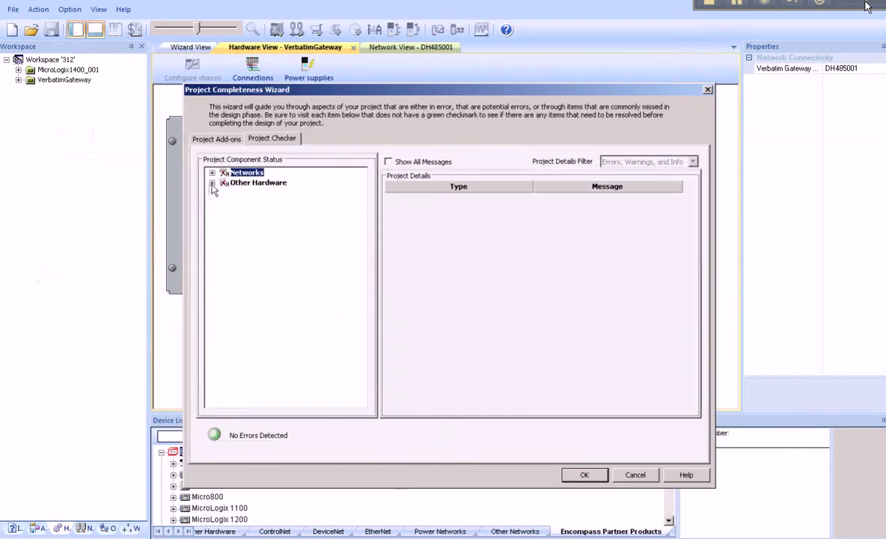
{"action": "left_click", "coordinate": [212, 183]}
{"action": "left_click", "coordinate": [273, 193]}
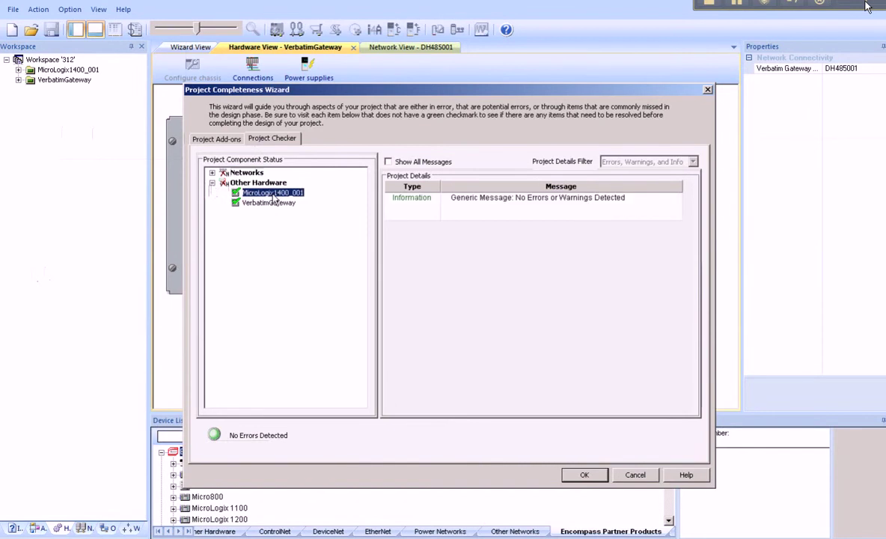
{"action": "left_click", "coordinate": [272, 203]}
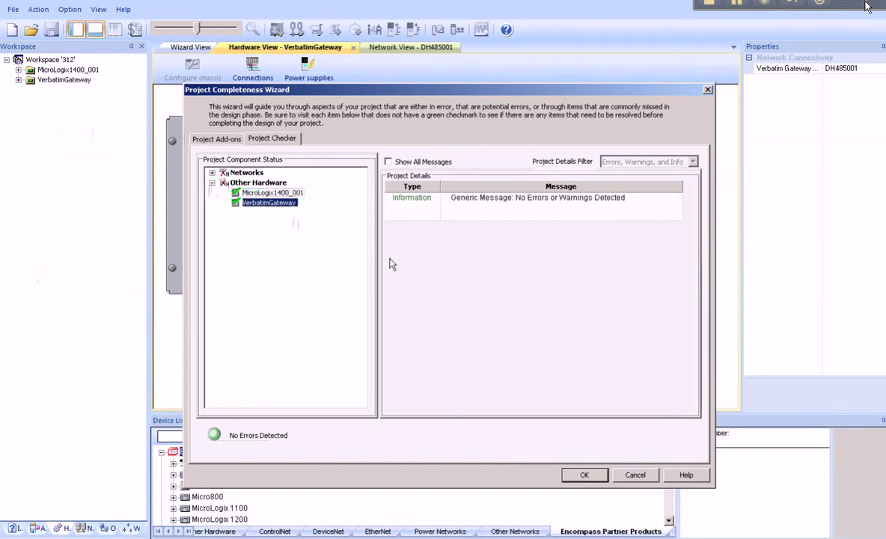
{"action": "left_click", "coordinate": [594, 480]}
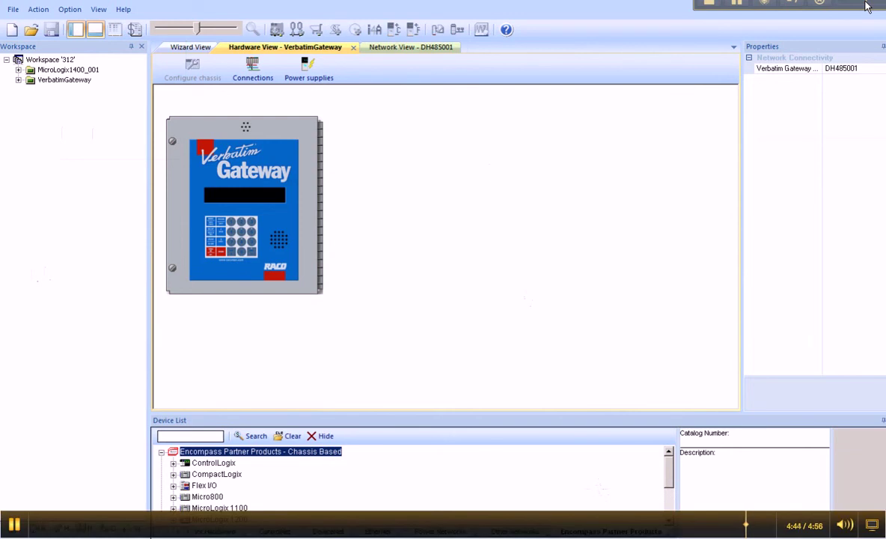
Open the Encompass partner link for RACO Manufacturing & Engineering Co
{"action": "left_click", "coordinate": [123, 9]}
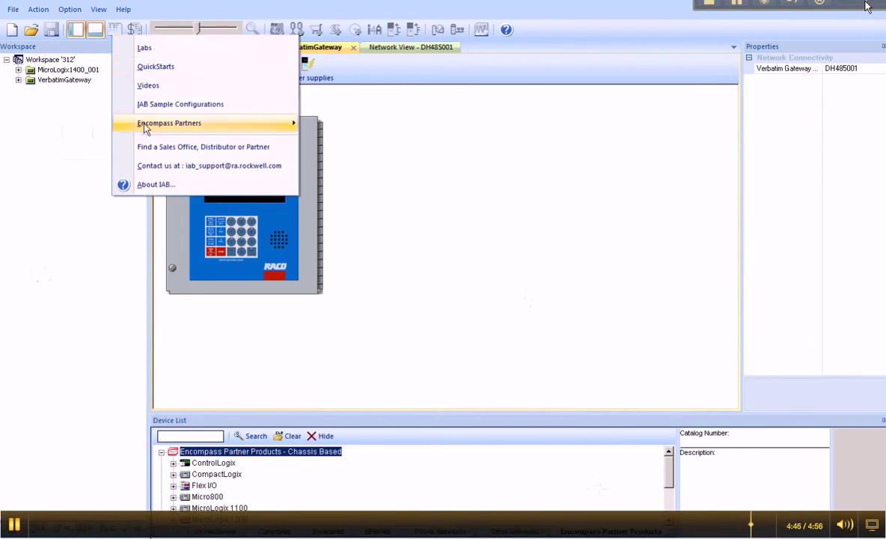
{"action": "mouse_move", "coordinate": [146, 128]}
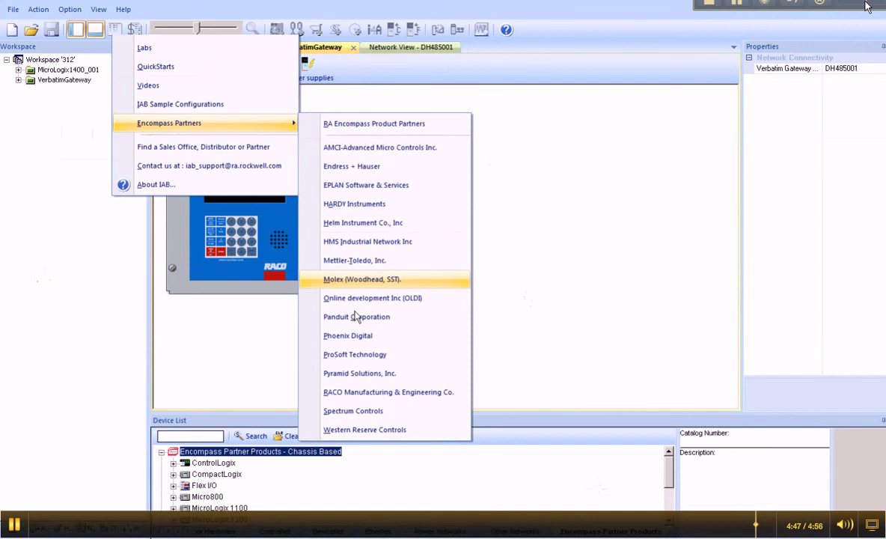
{"action": "left_click", "coordinate": [366, 393]}
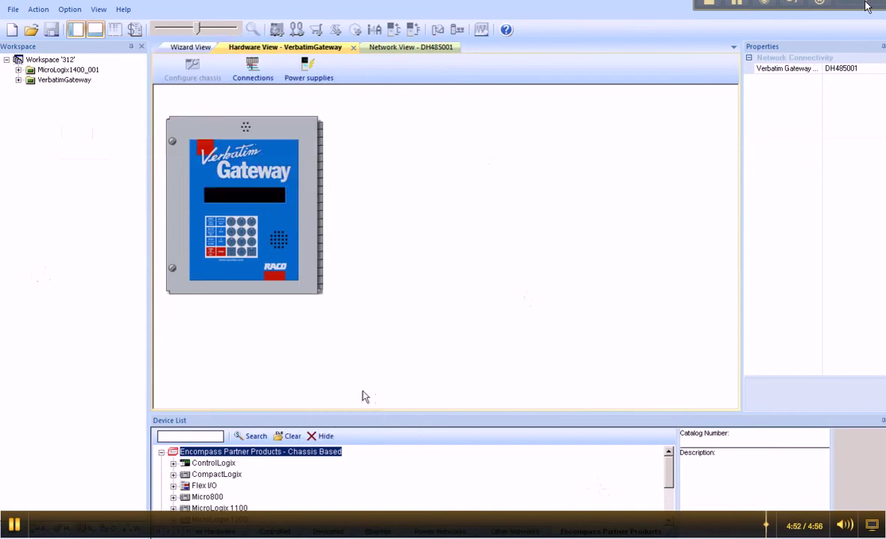